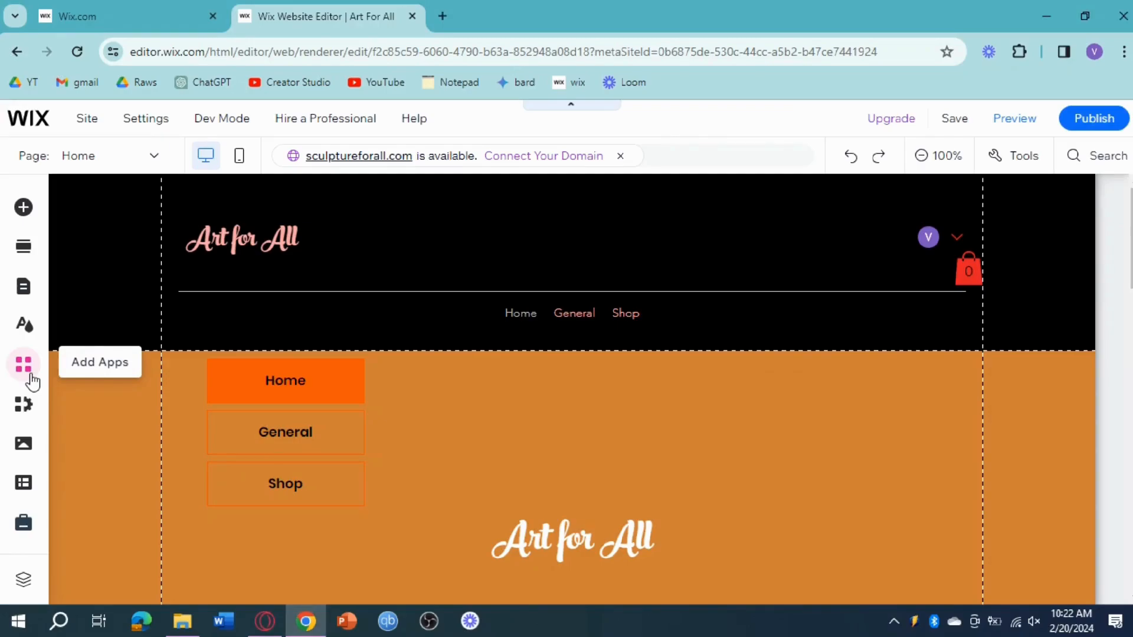
Step: Search the app market for "subscrition" and add the Wix Pricing Plans app to the site
click(24, 366)
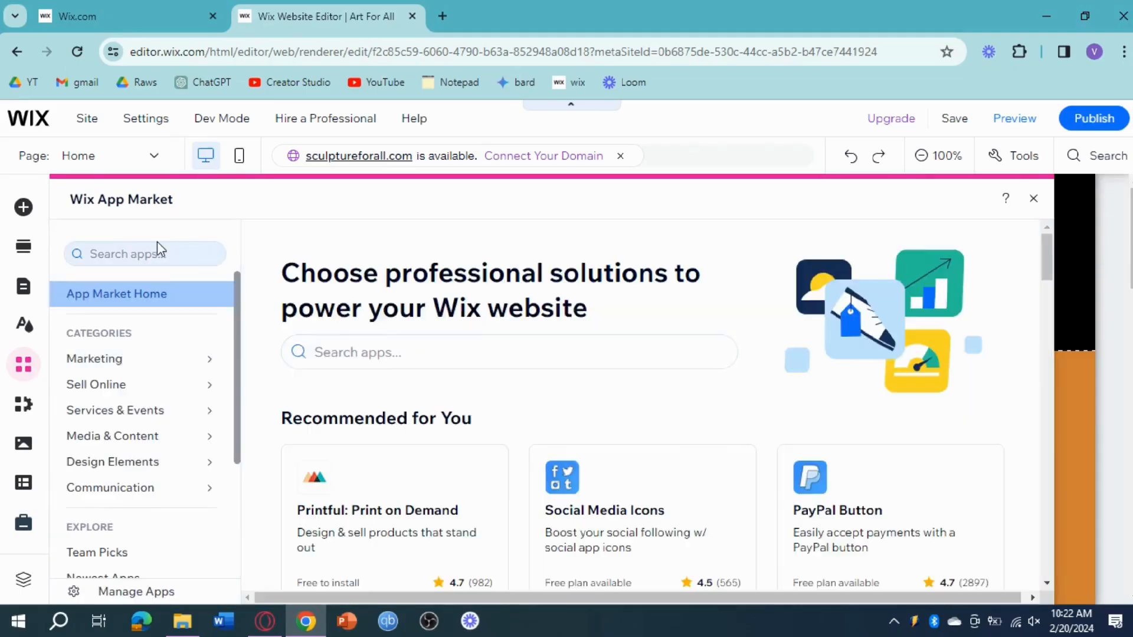
click(166, 252)
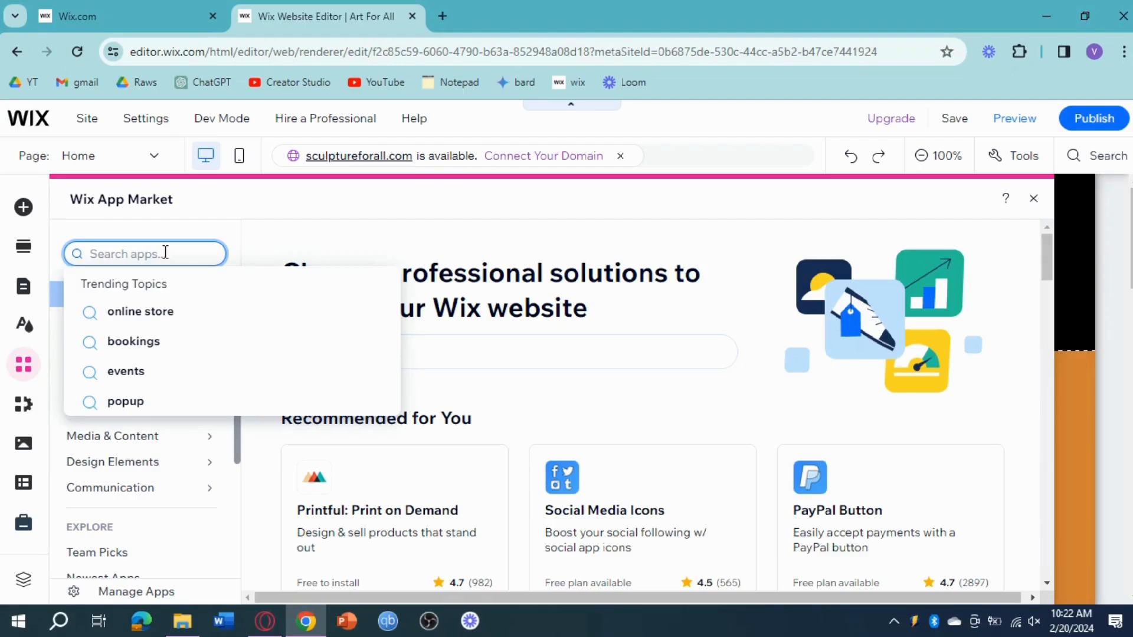
text(subscr)
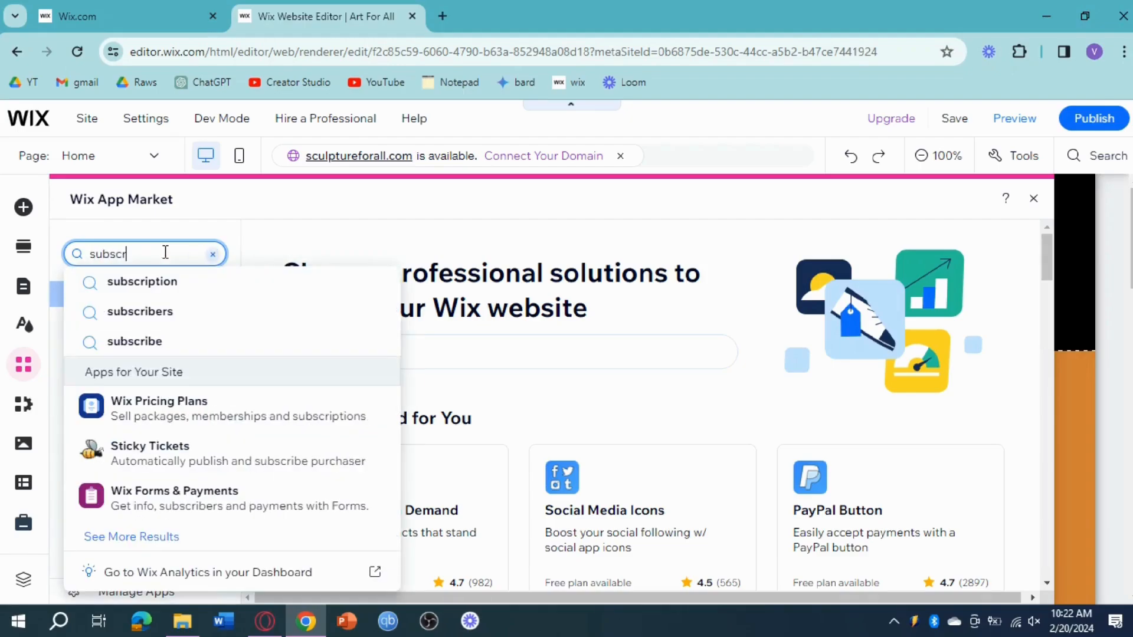
text(itio)
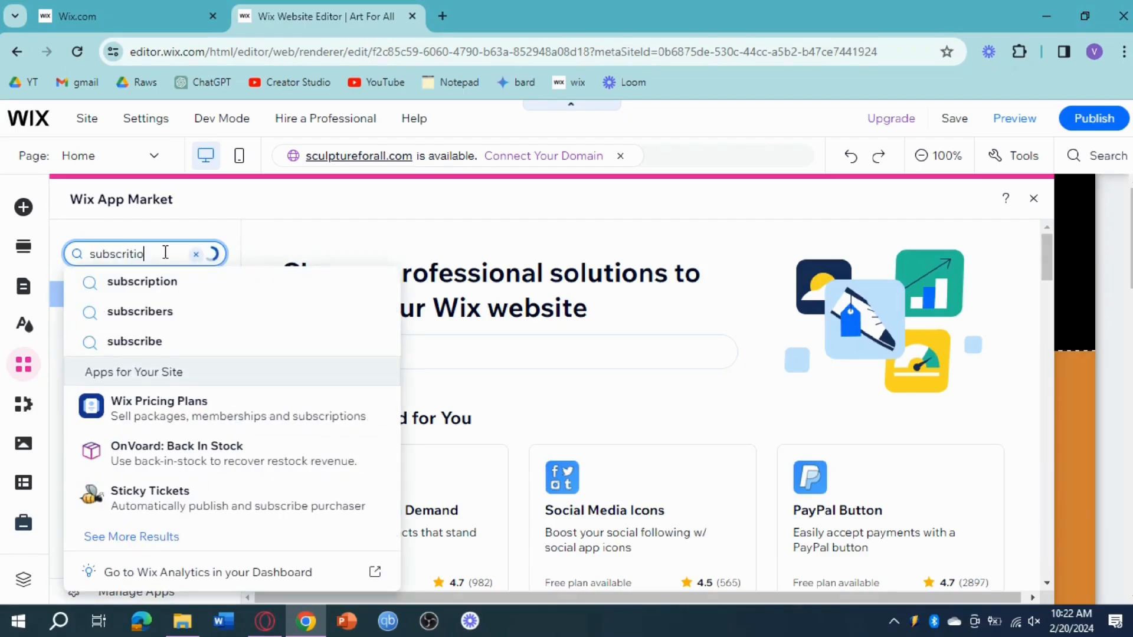
text(n)
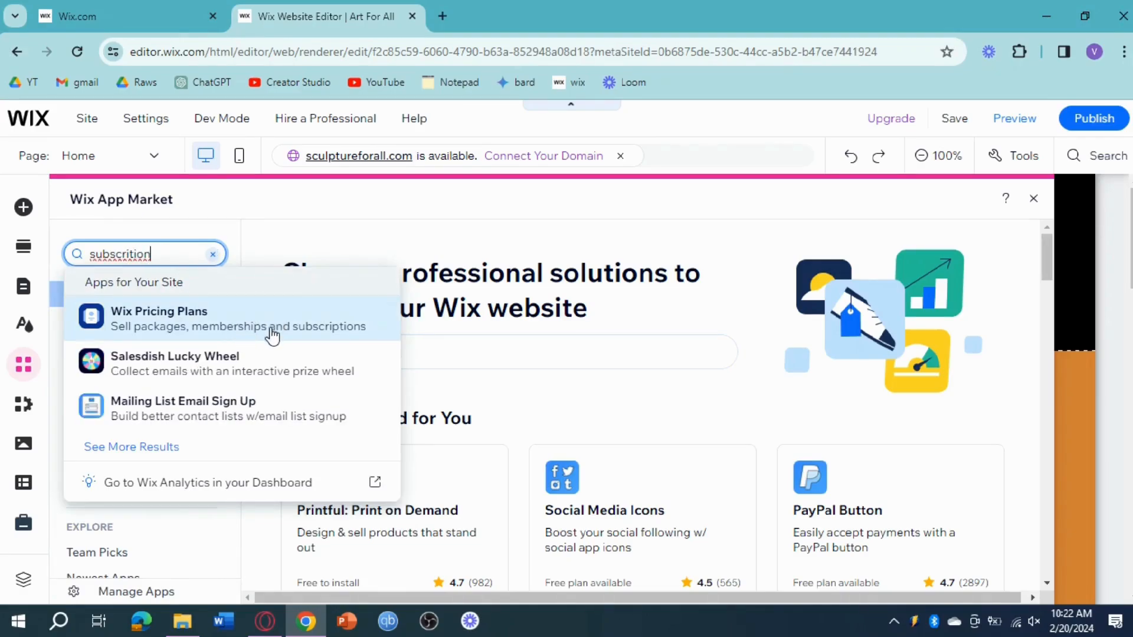
click(249, 327)
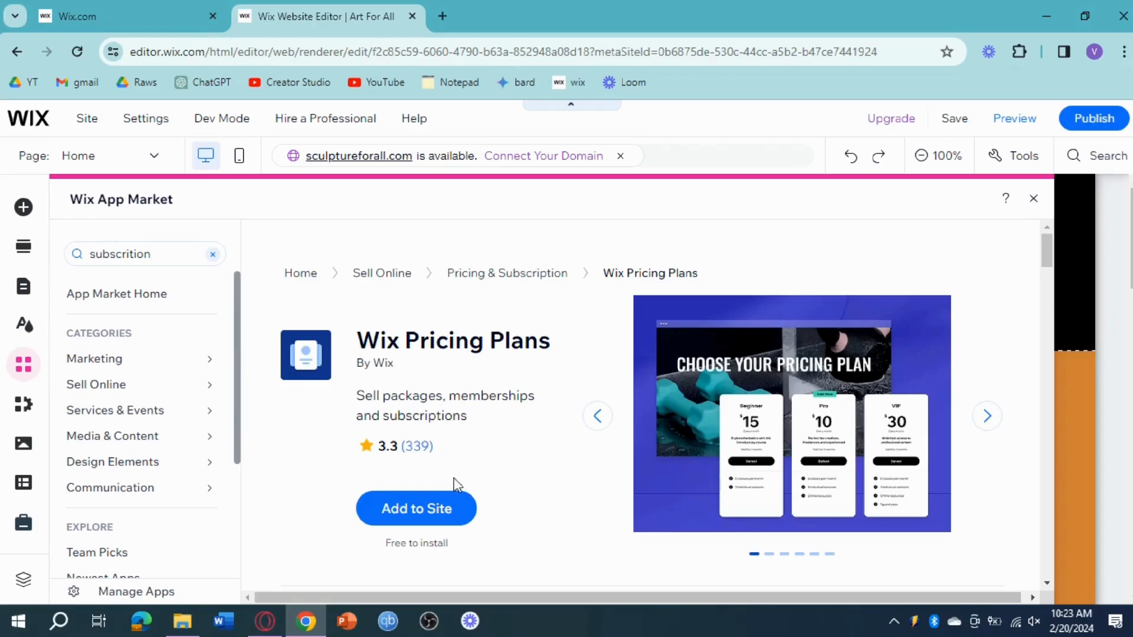
click(422, 509)
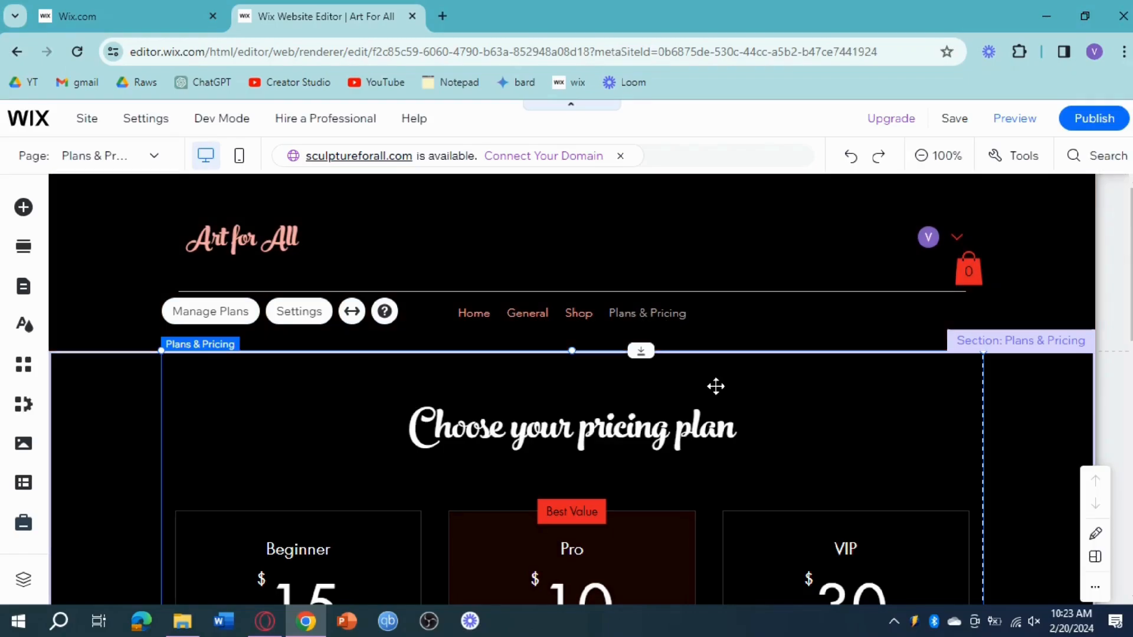
Step: Look over the sample plans on the Plans & Pricing page and open the plan management dashboard
scroll(714, 383, down, 2)
scroll(728, 387, down, 3)
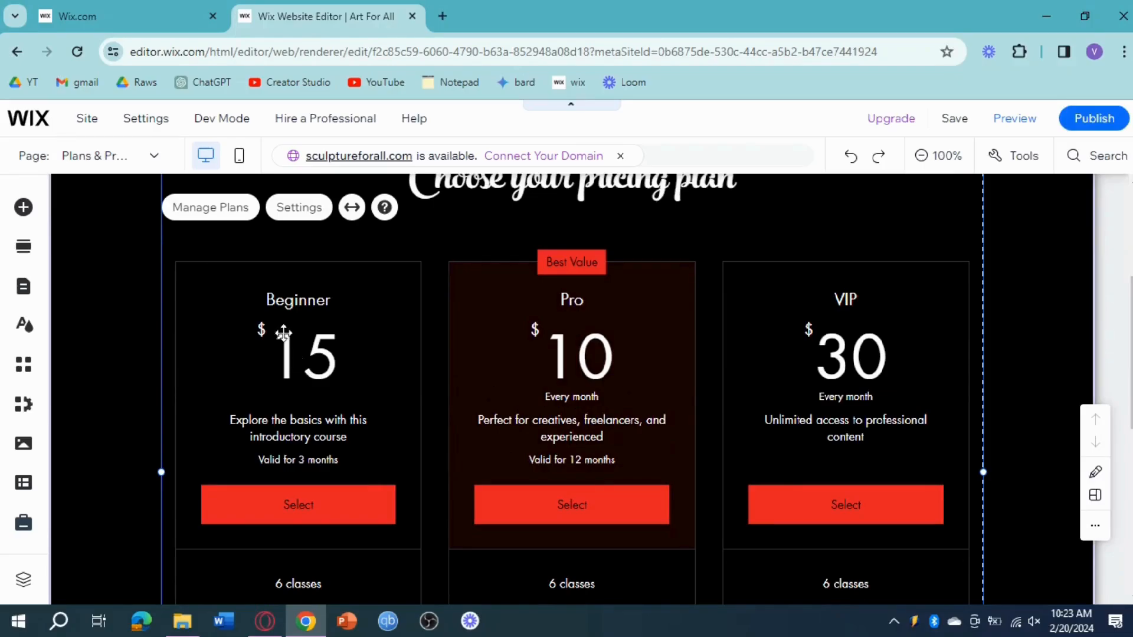
click(226, 213)
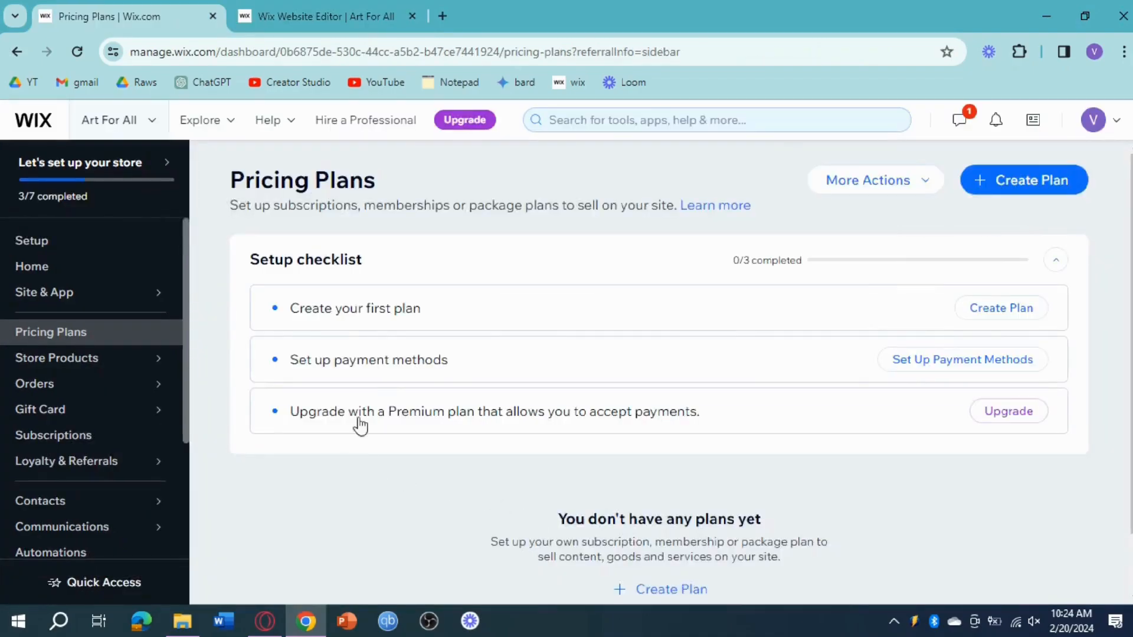
Step: Create a pricing plan named "Basic" and list "20 hours of courses per month" as its main feature
click(1020, 315)
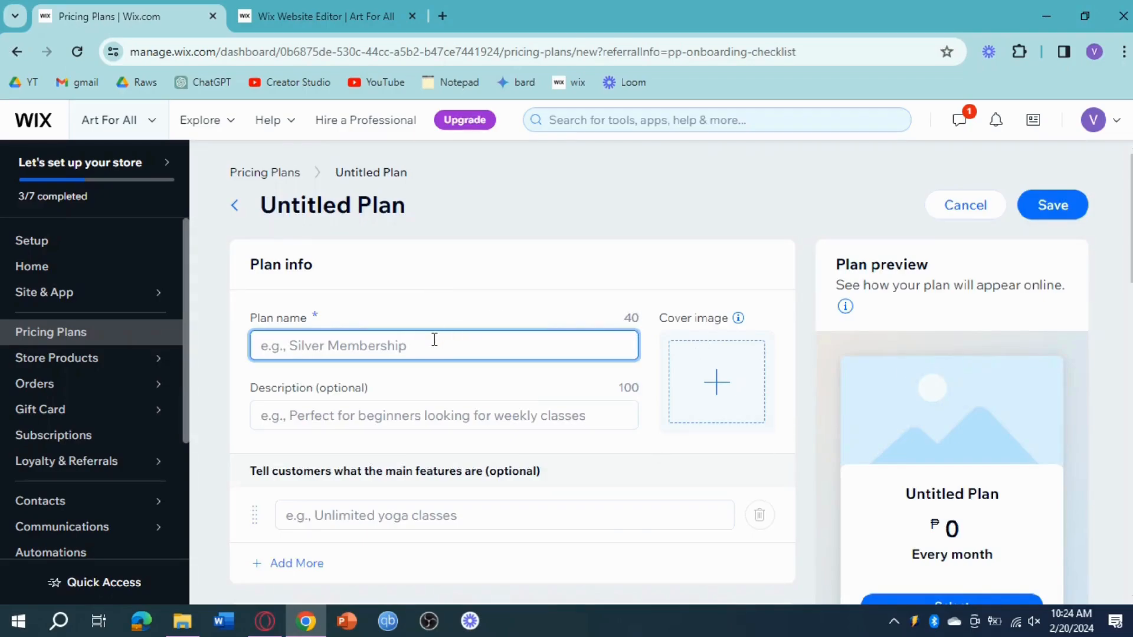
text(Basic)
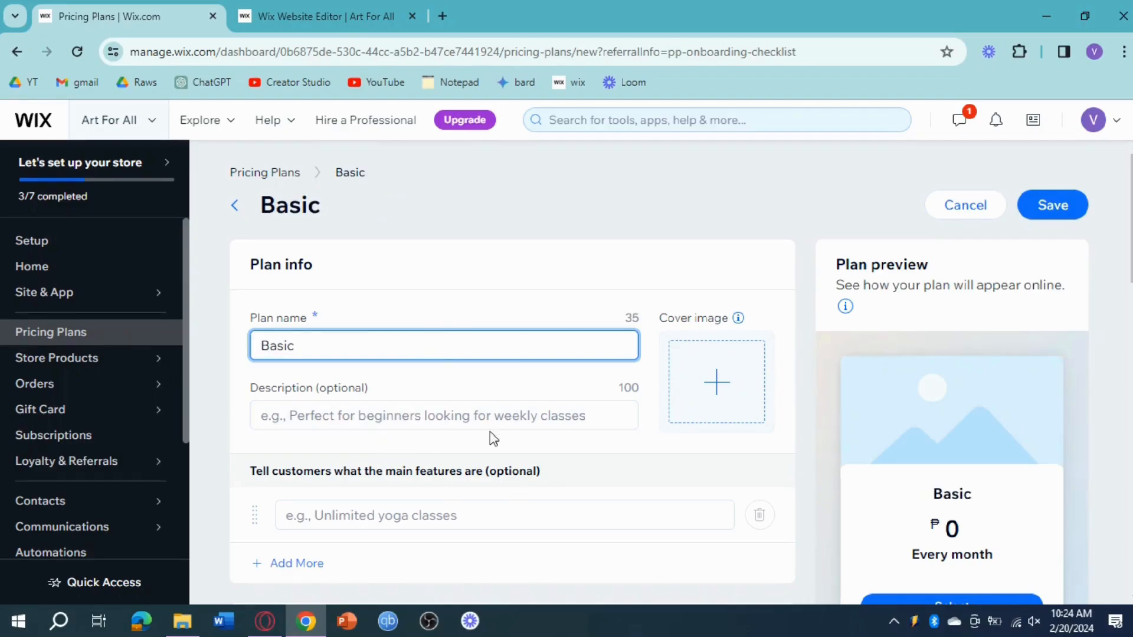
scroll(552, 446, down, 1)
click(430, 436)
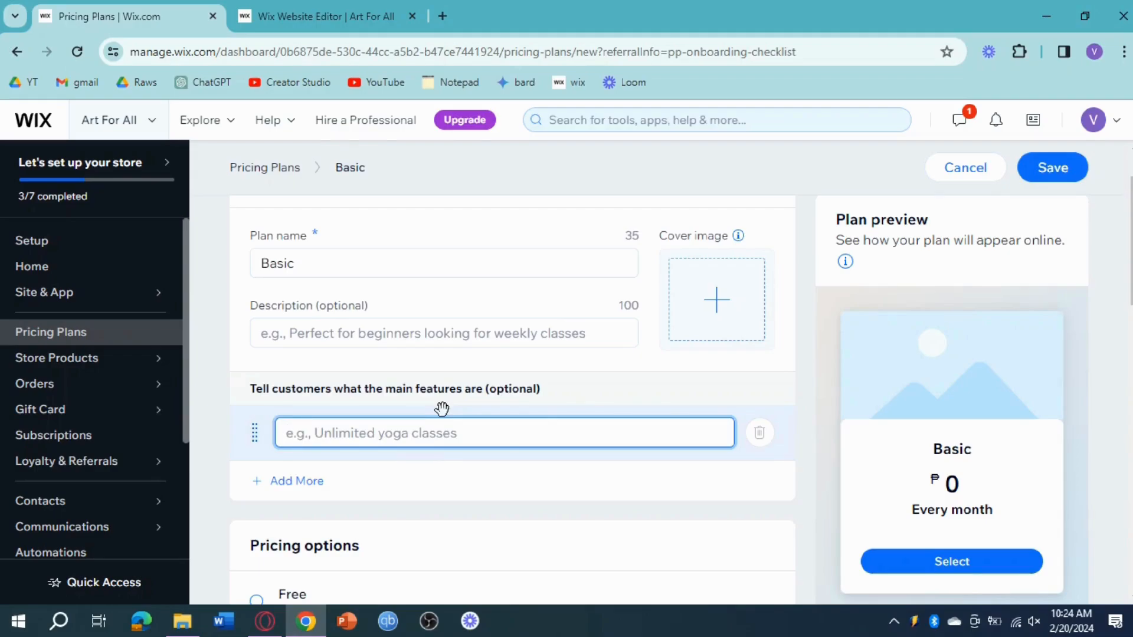
text(20)
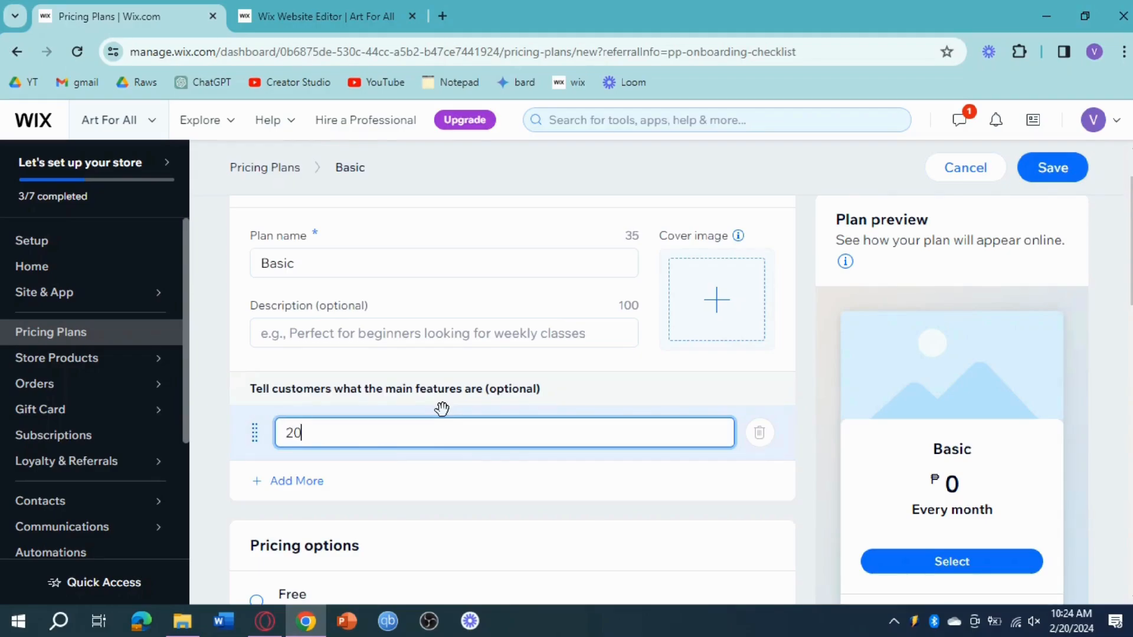
text( hour)
text(s of courses per m)
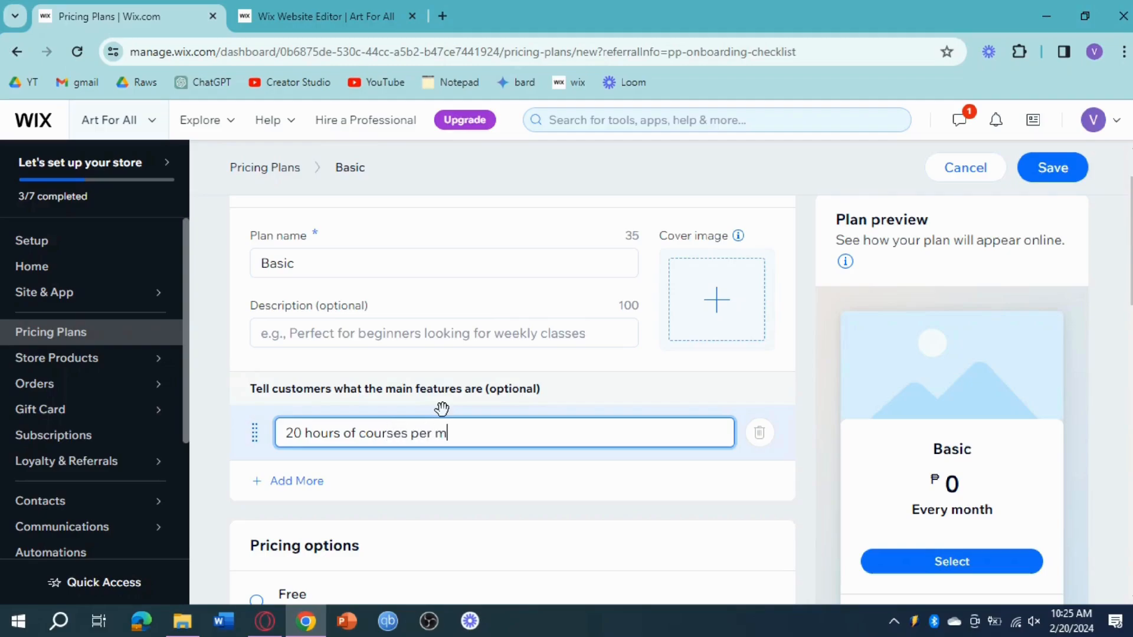
text(oth)
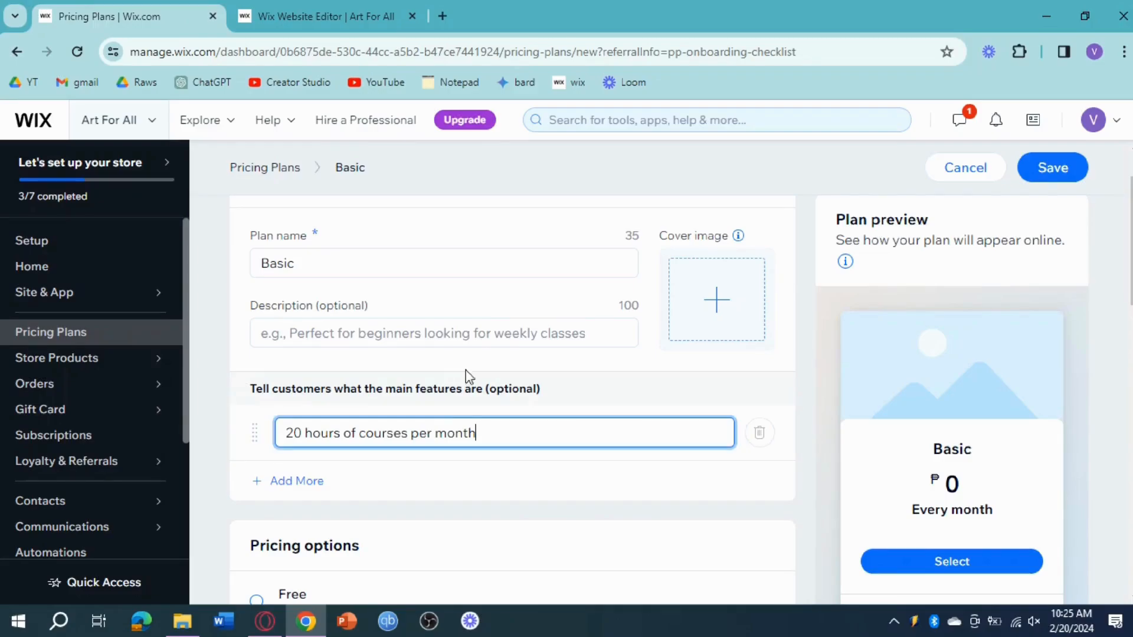
Step: Set the Basic plan's recurring payment price to ₱1000
scroll(466, 370, down, 4)
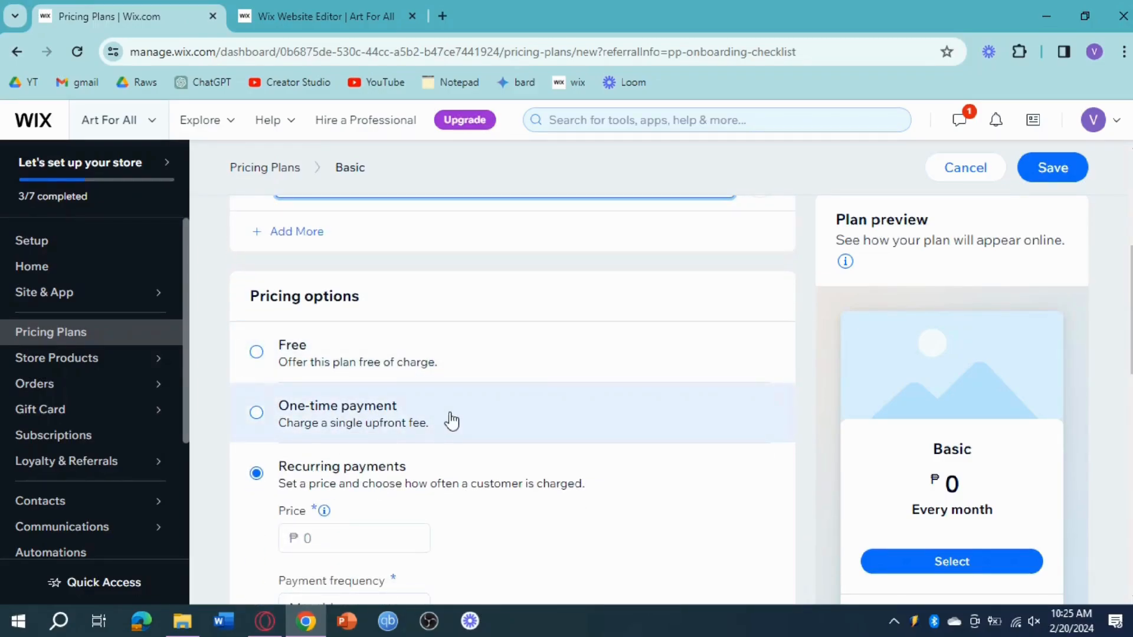
scroll(379, 422, down, 1)
click(346, 461)
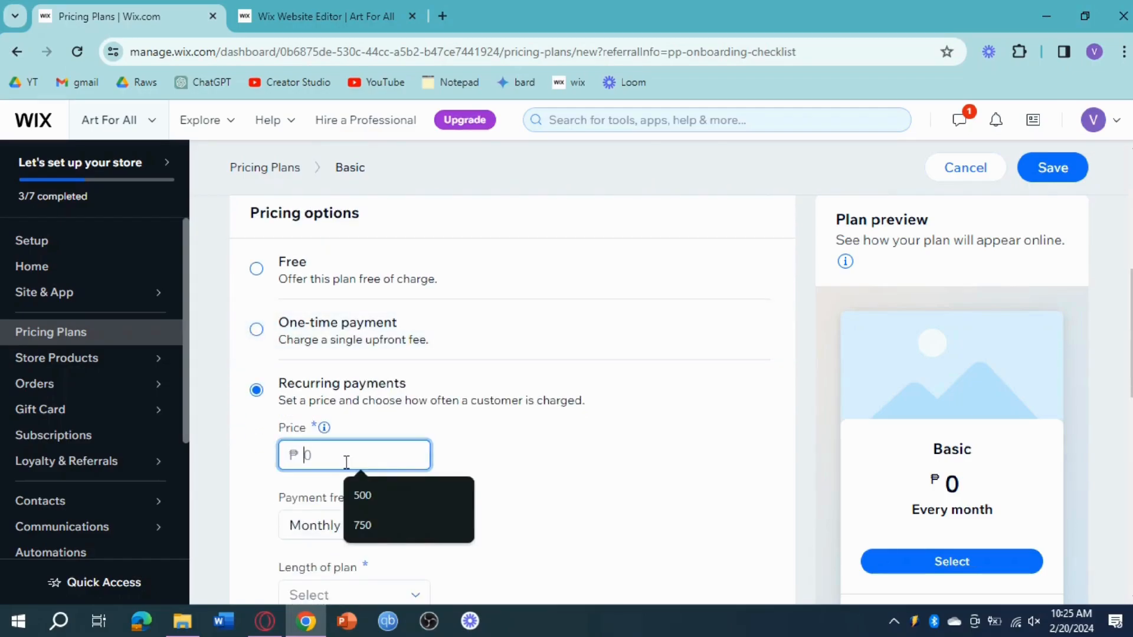
text(1000)
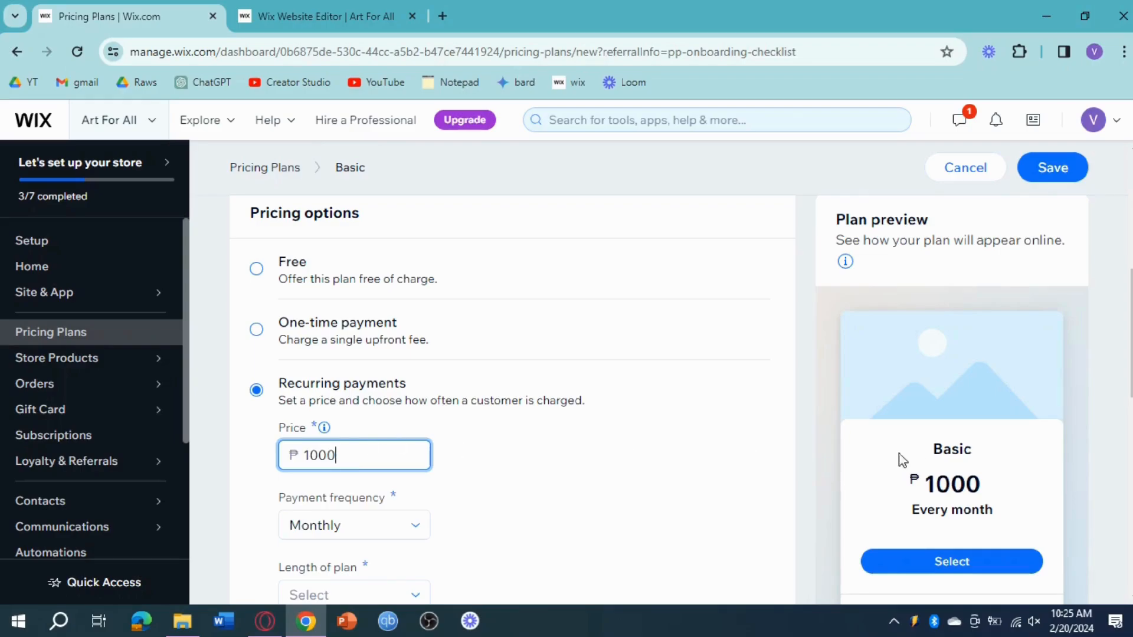
Step: Keep the payment frequency at Monthly and set the length of the plan to "Until canceled"
scroll(587, 462, down, 3)
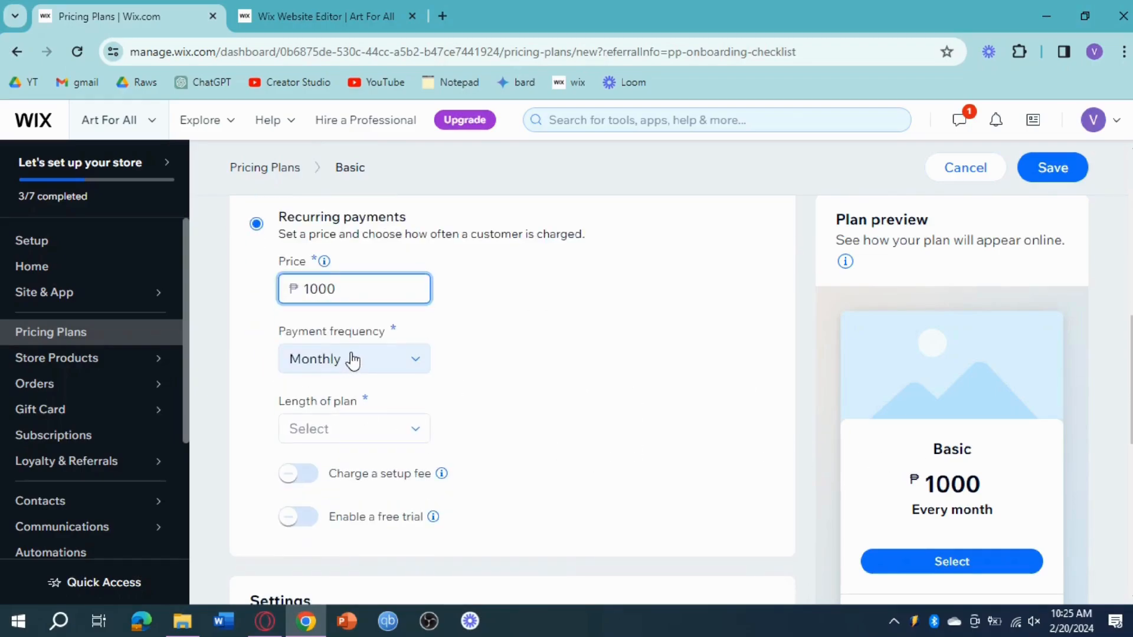
click(422, 356)
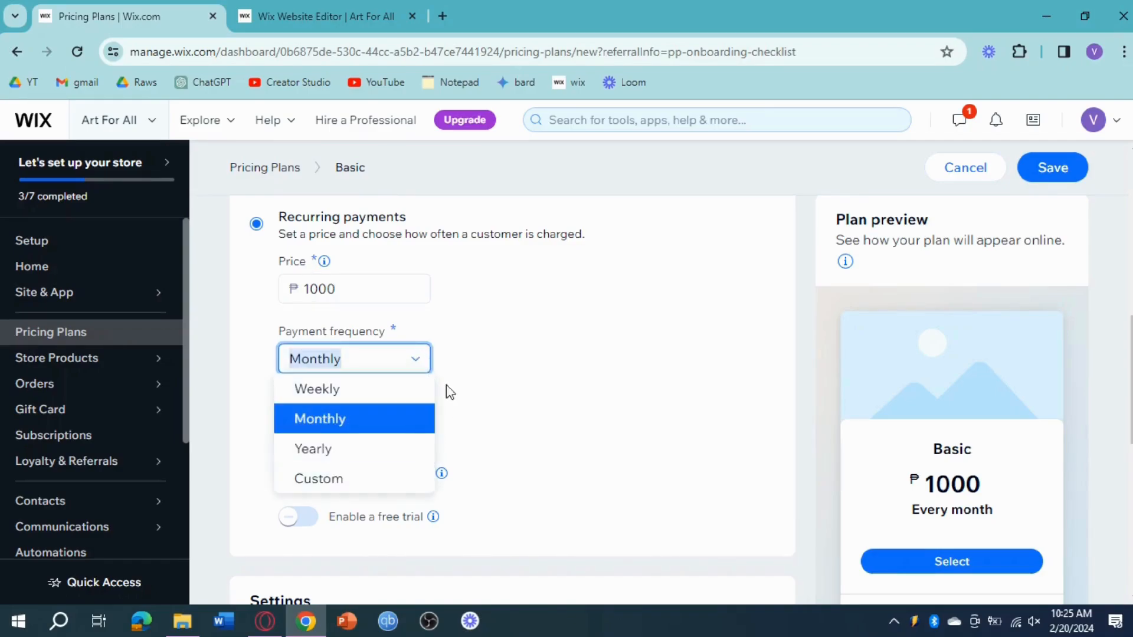
click(428, 361)
click(390, 440)
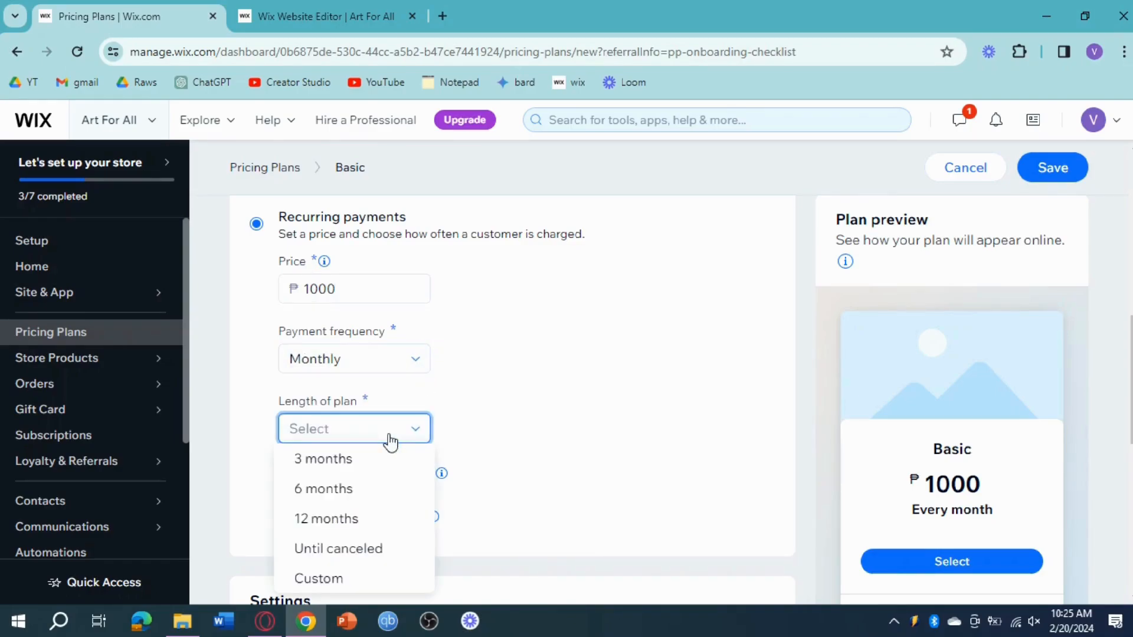
scroll(392, 494, down, 3)
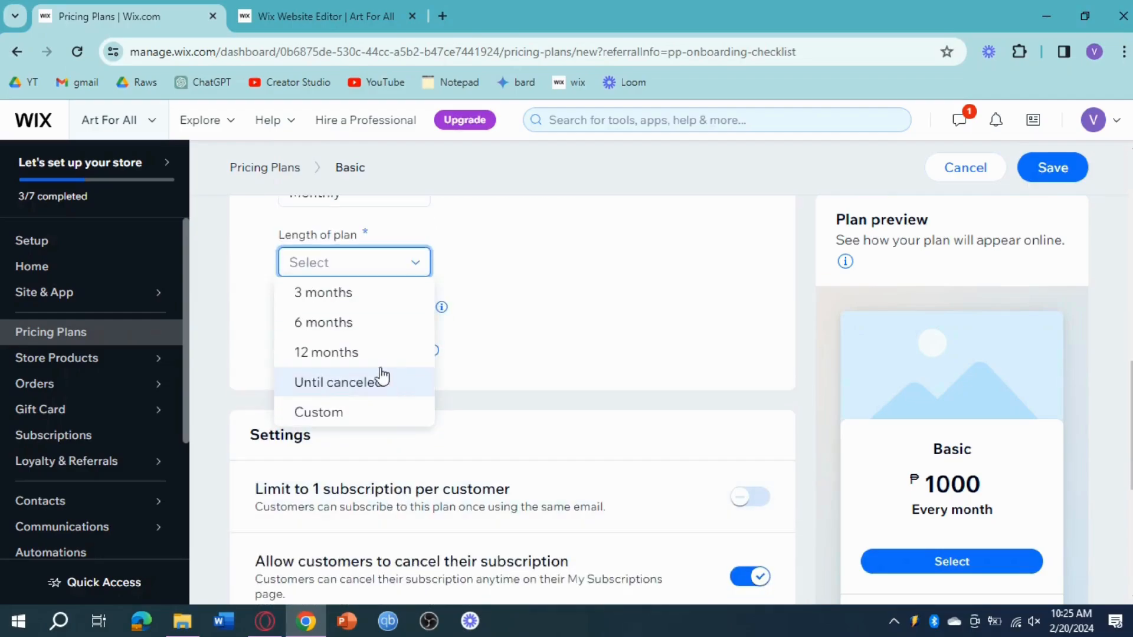
click(370, 386)
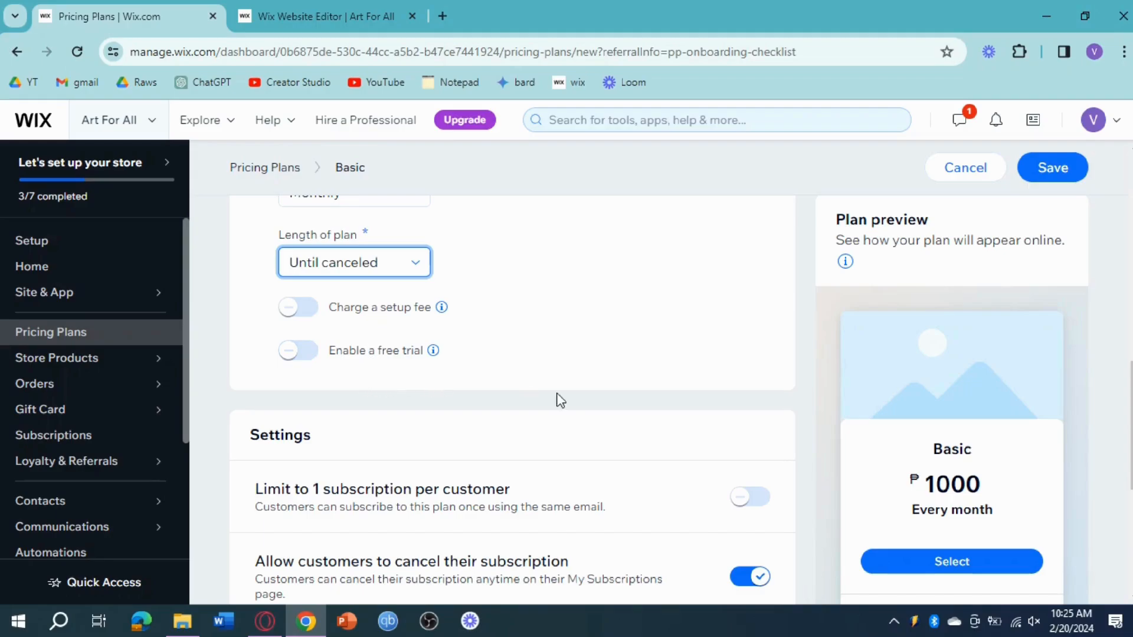
Step: Review the Basic plan's remaining settings and save the plan
scroll(575, 391, down, 3)
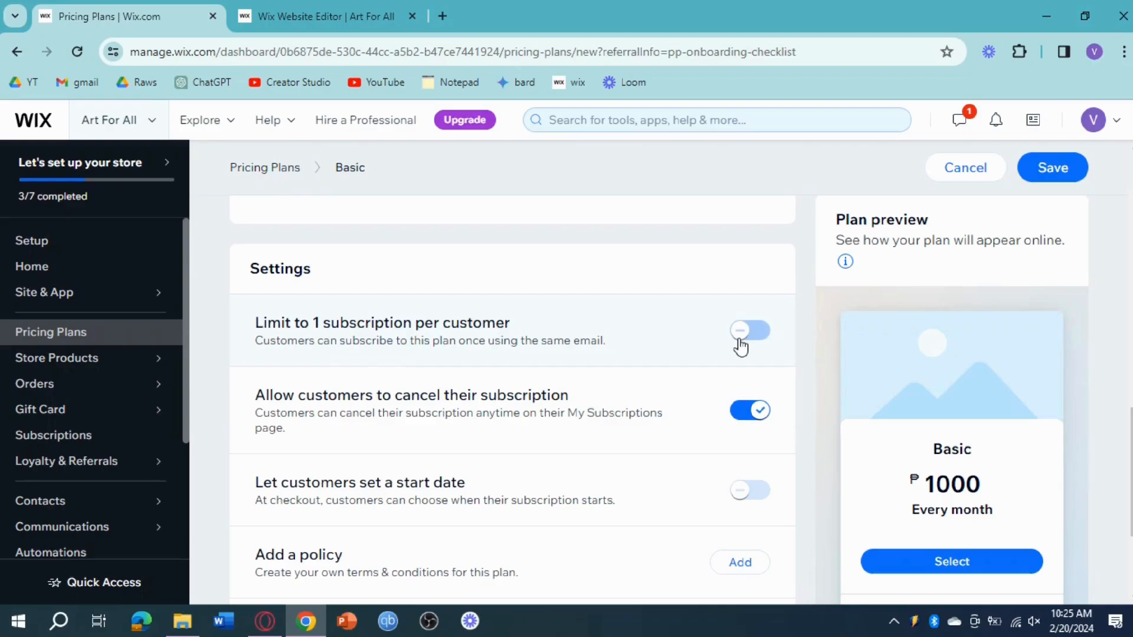
scroll(666, 445, down, 2)
scroll(531, 331, down, 2)
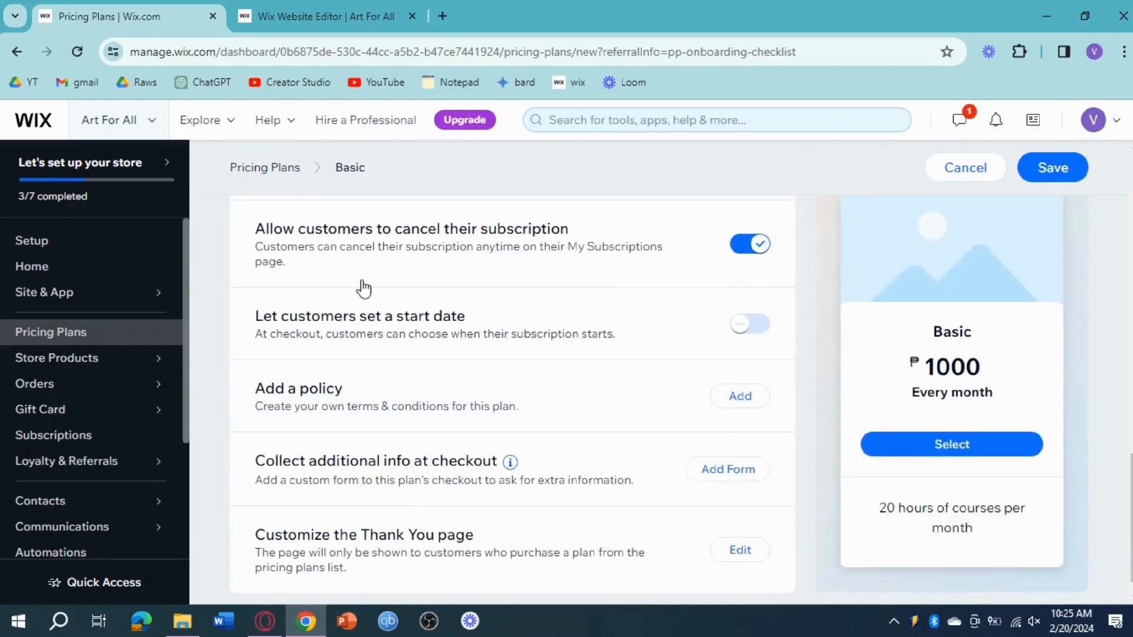
scroll(618, 280, up, 10)
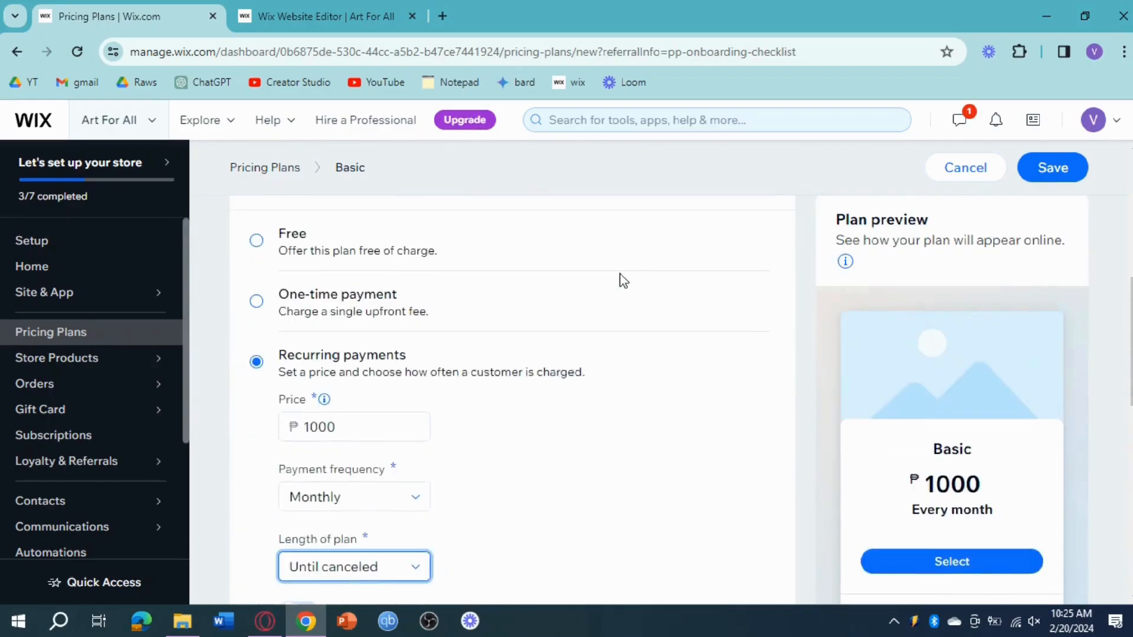
scroll(623, 281, up, 4)
click(1053, 168)
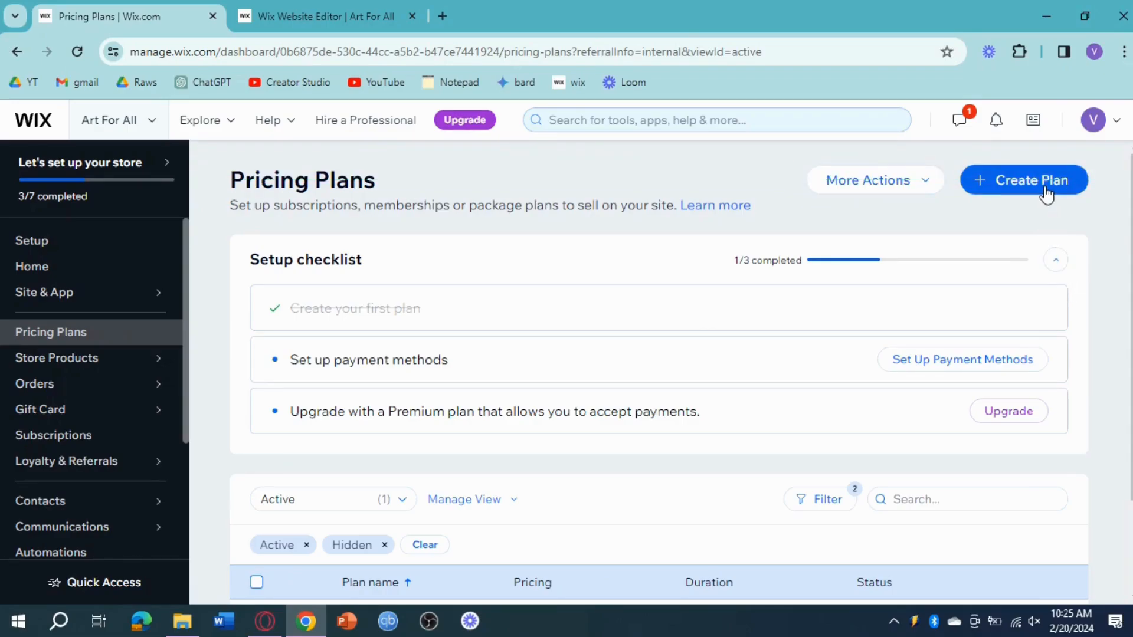
Step: Create another pricing plan named "Premium" and list "Unlimited access to classes" as its main feature
click(1046, 195)
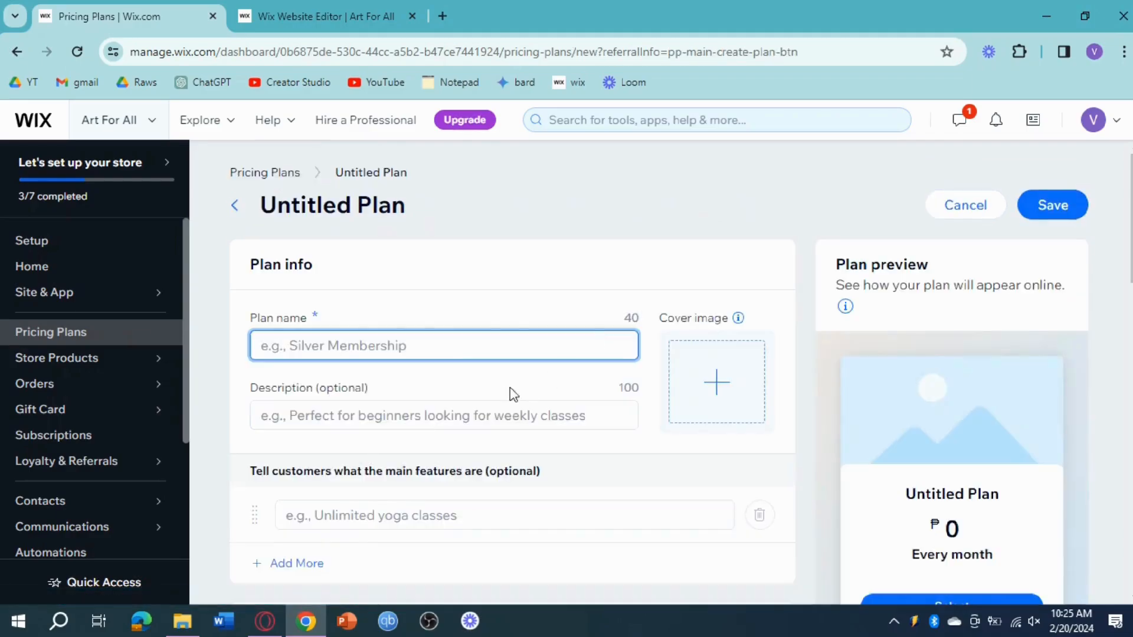
text(P)
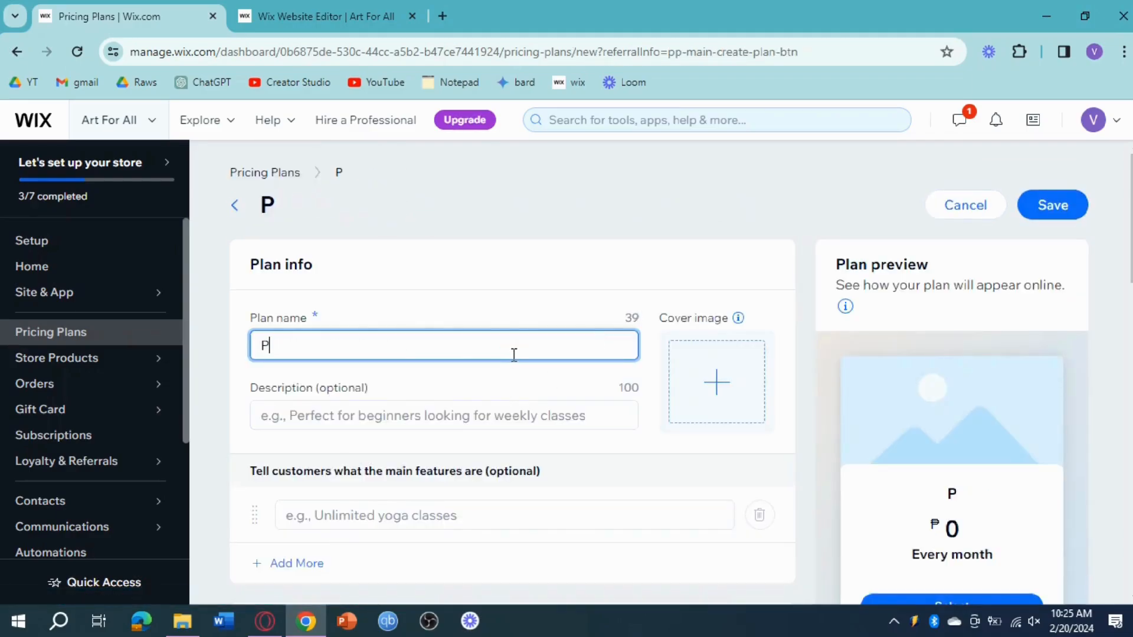
text(remium)
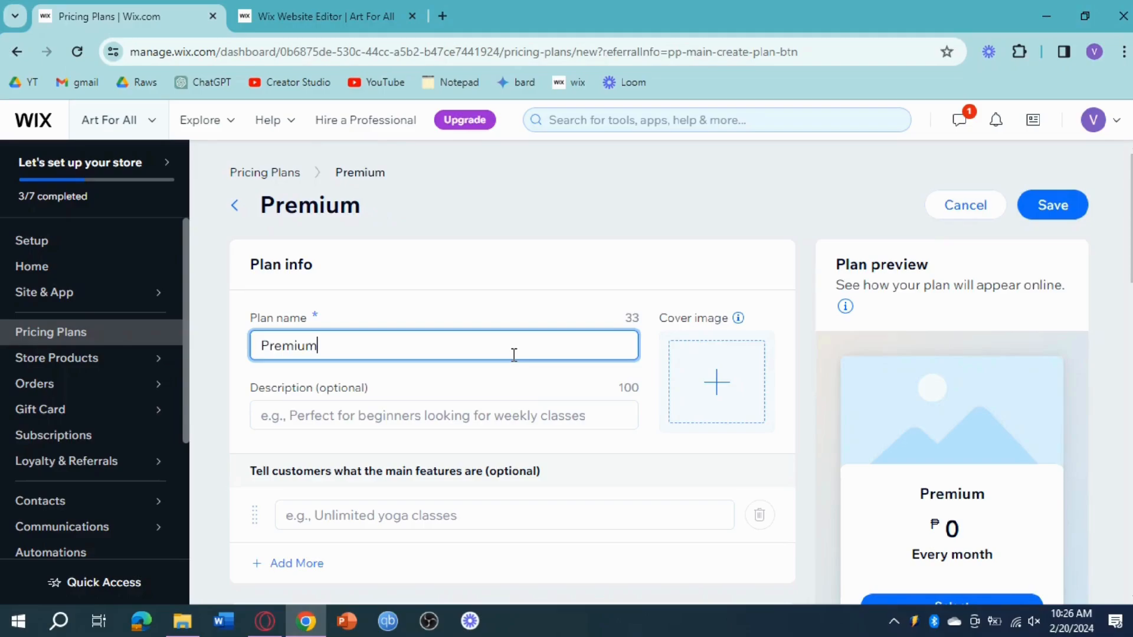
click(487, 416)
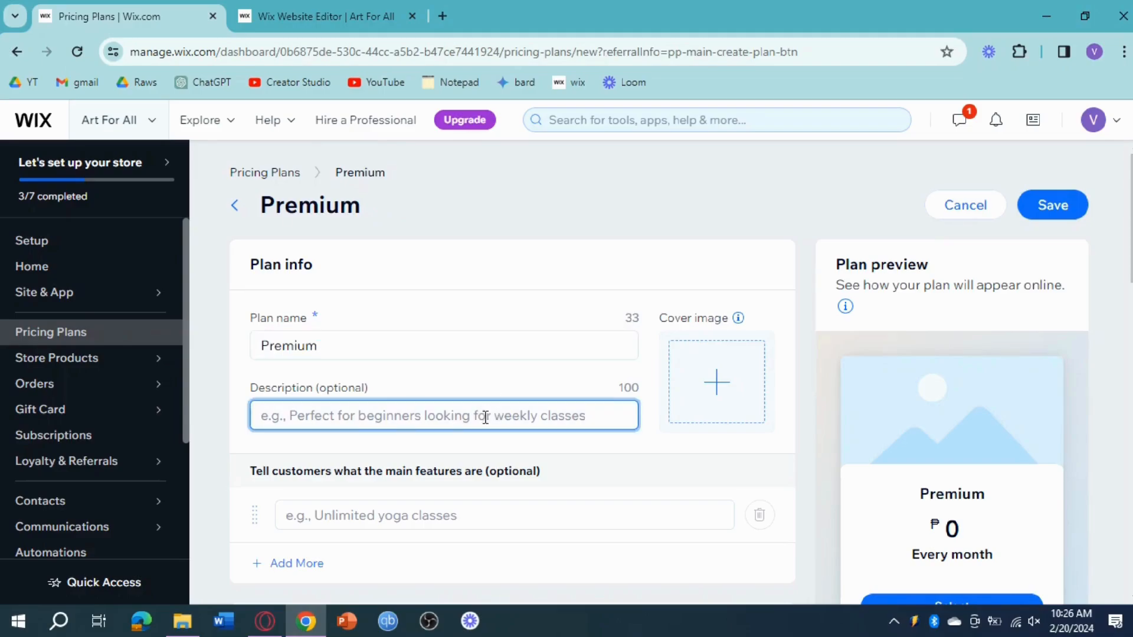
scroll(435, 438, down, 2)
click(413, 435)
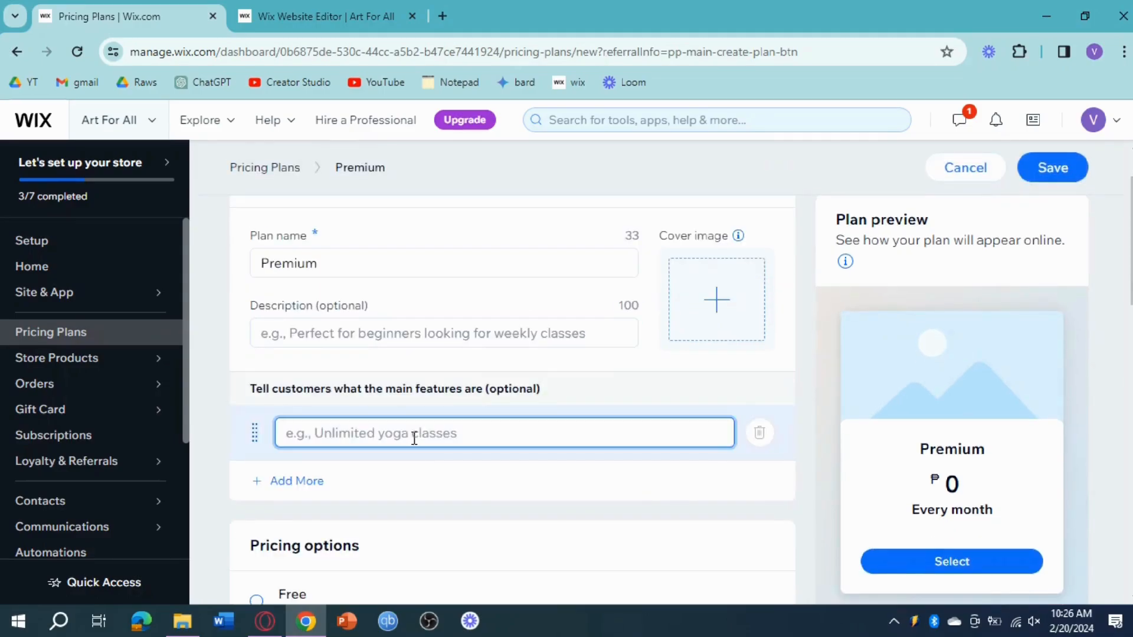
text(n)
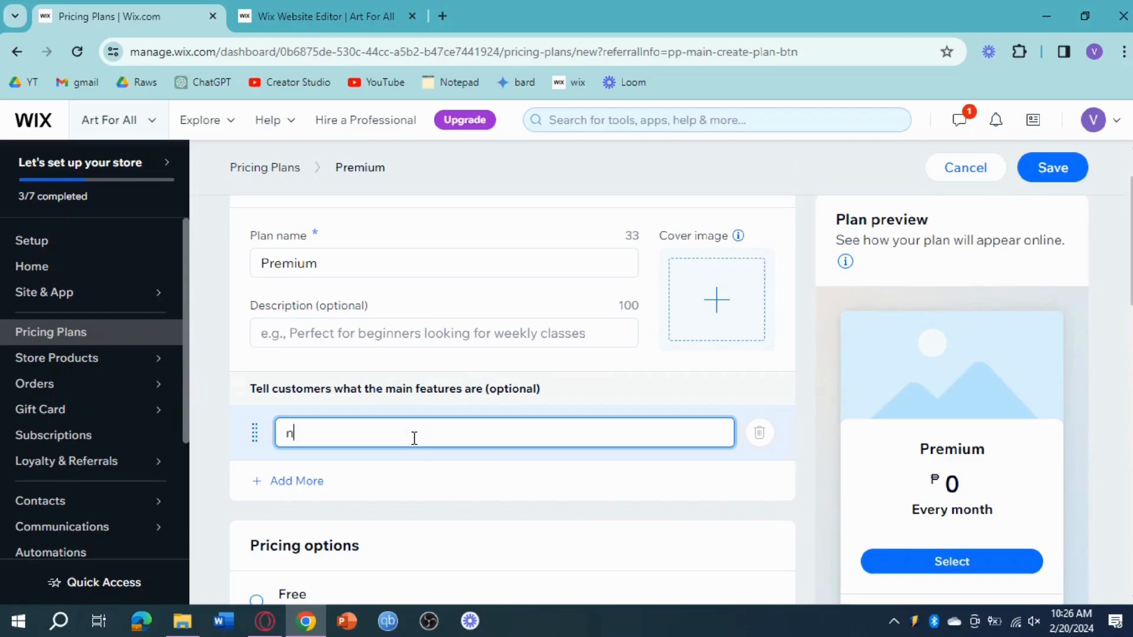
key(BackSpace)
text(Unlimited access)
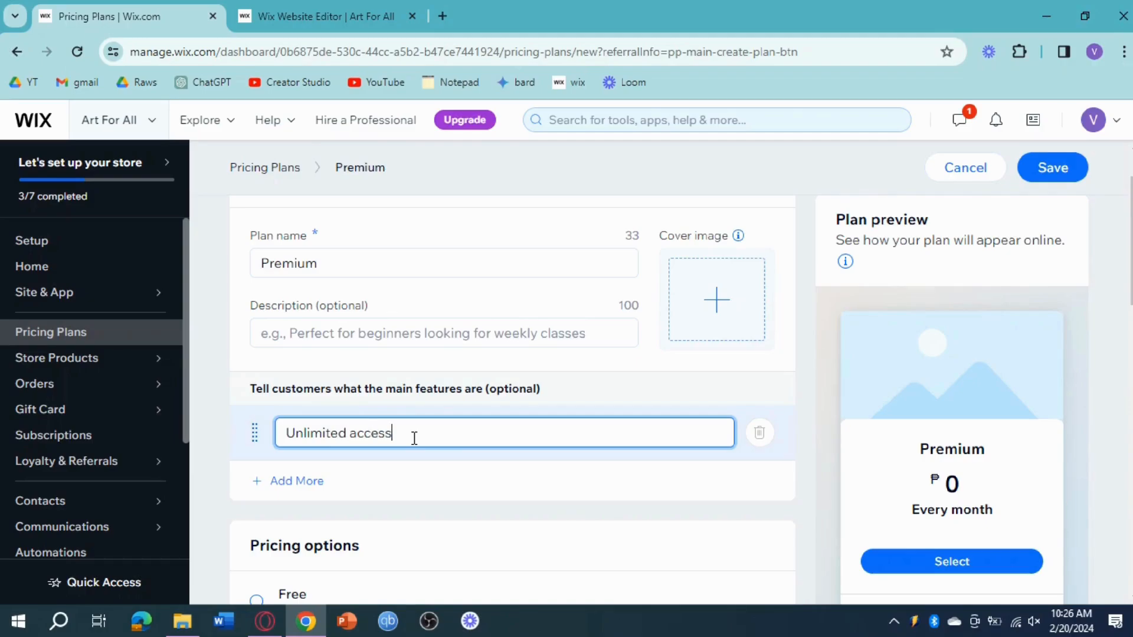
text( to classes)
scroll(564, 397, down, 5)
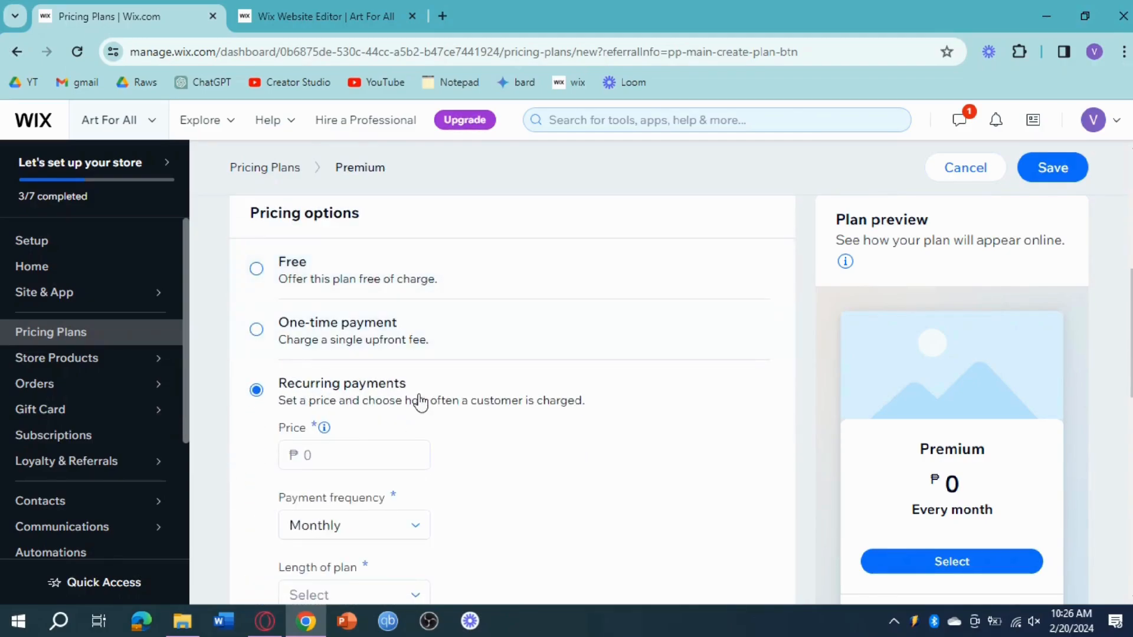
Step: Set the Premium plan's recurring payment price to ₱5000 and try to save the plan
click(342, 455)
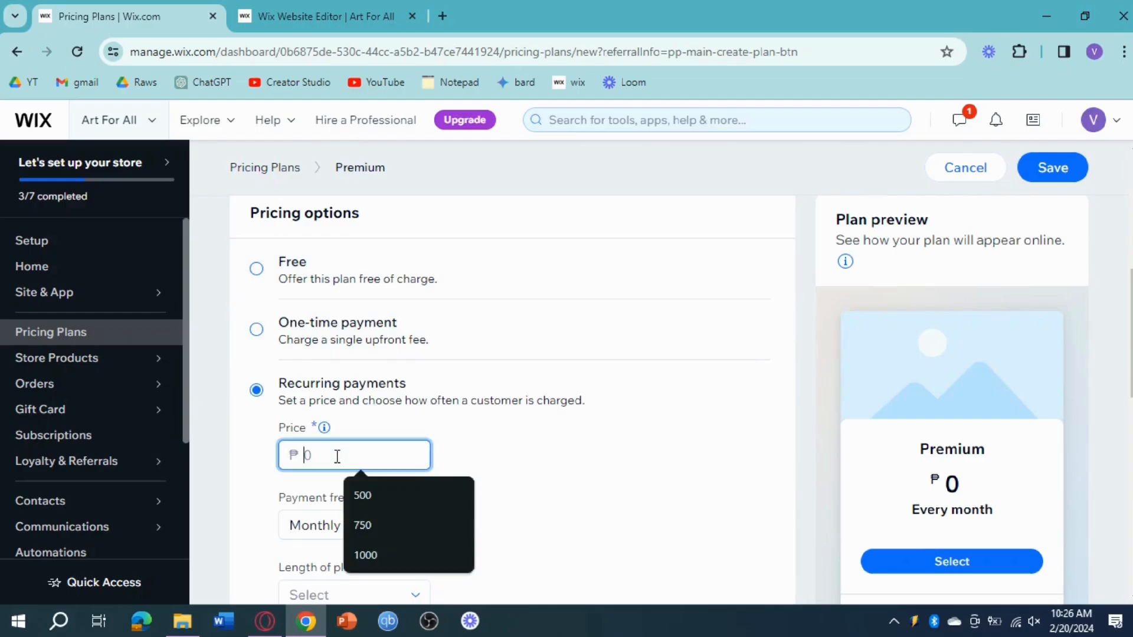
text(5000)
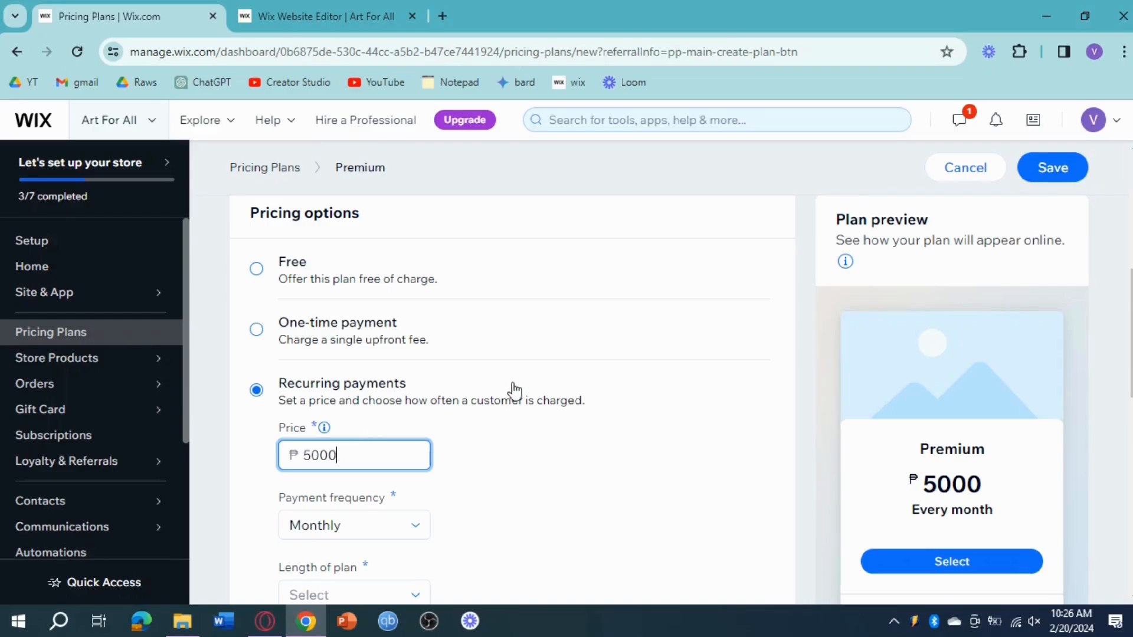
scroll(513, 389, down, 3)
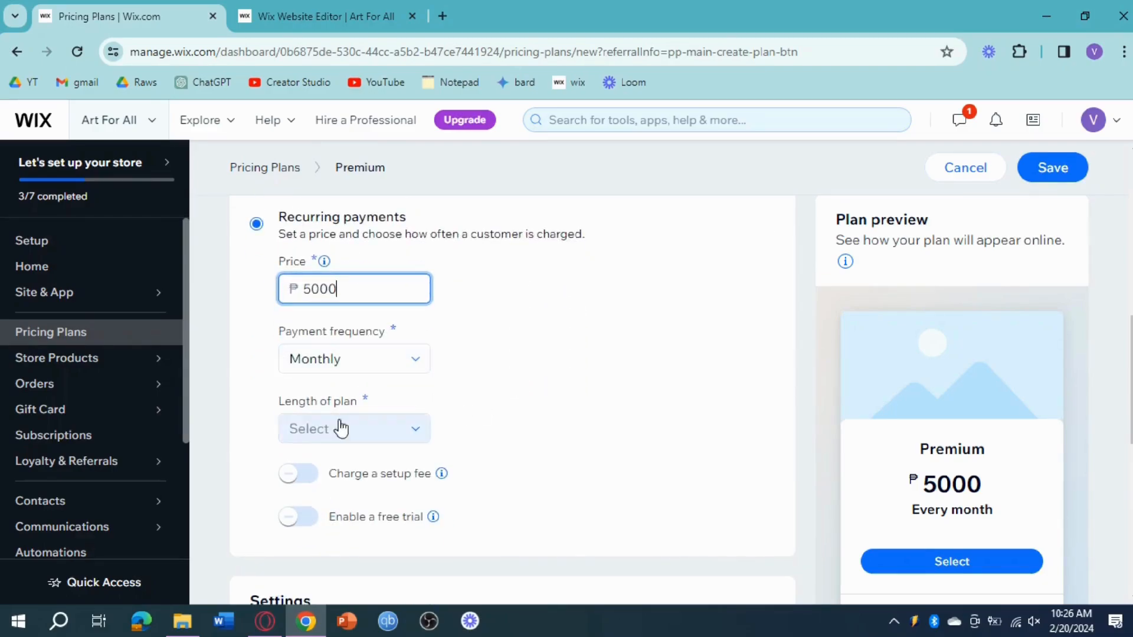
scroll(529, 417, down, 9)
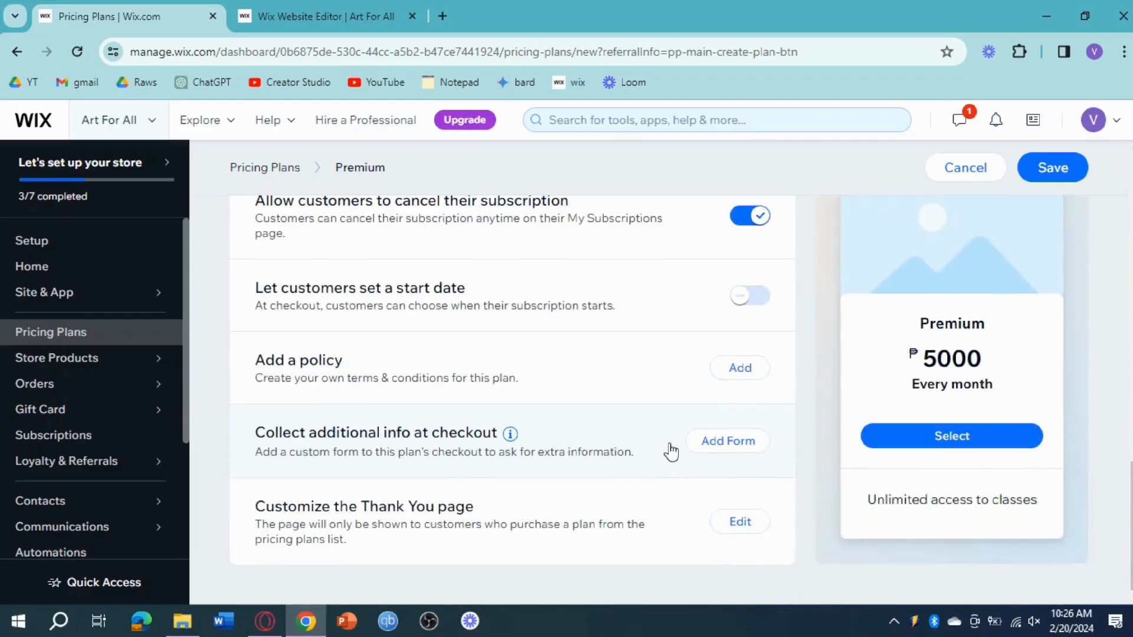
click(1042, 176)
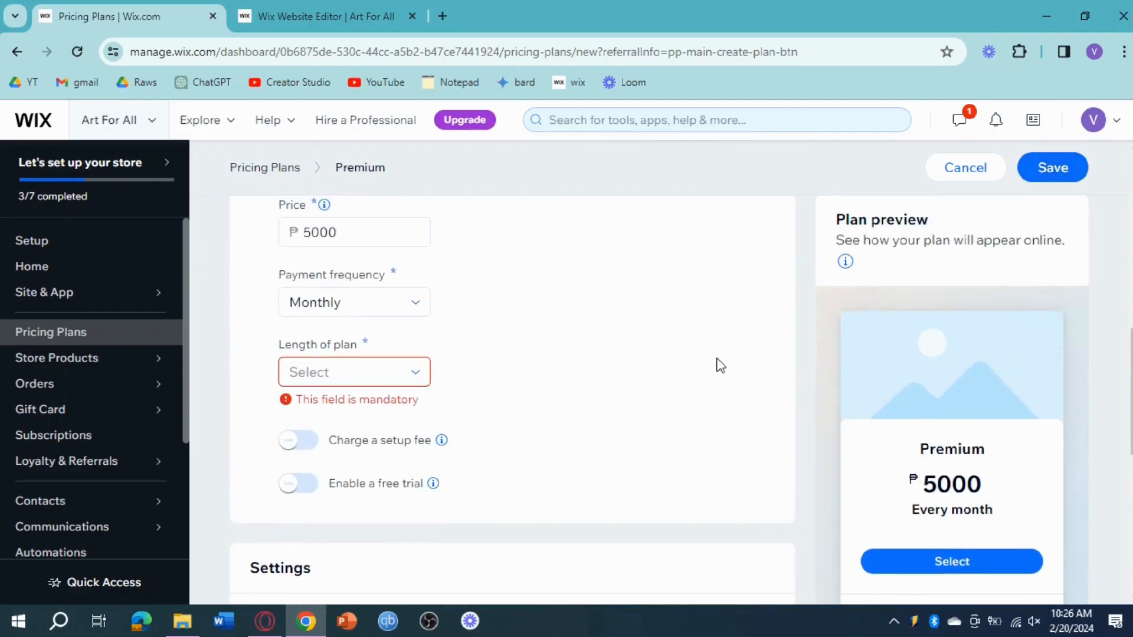
click(357, 377)
click(371, 519)
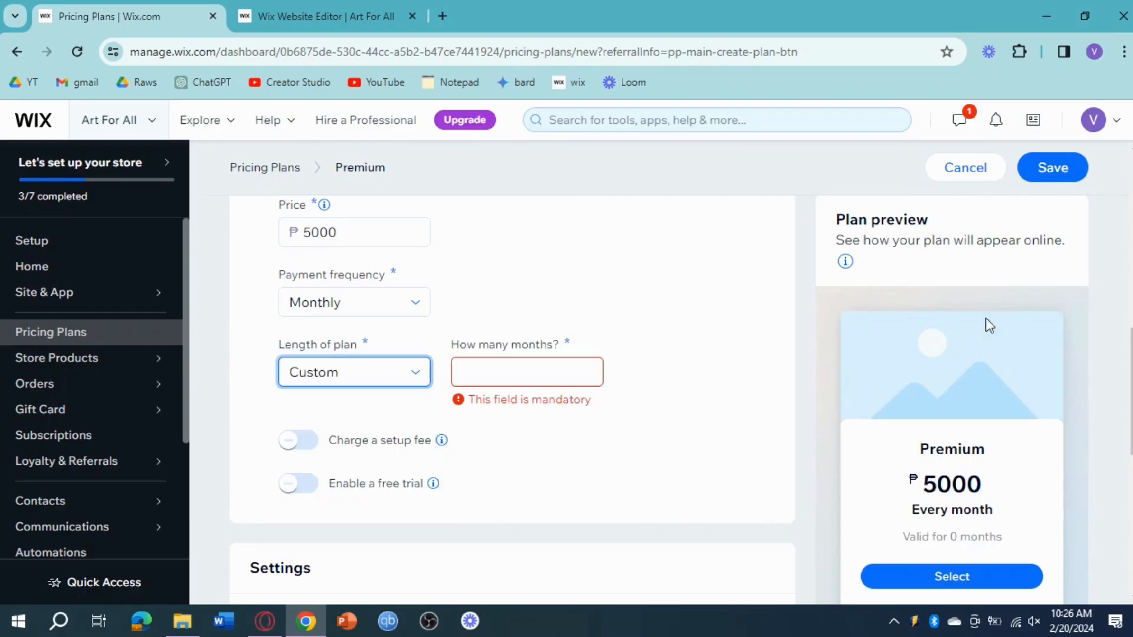
click(523, 372)
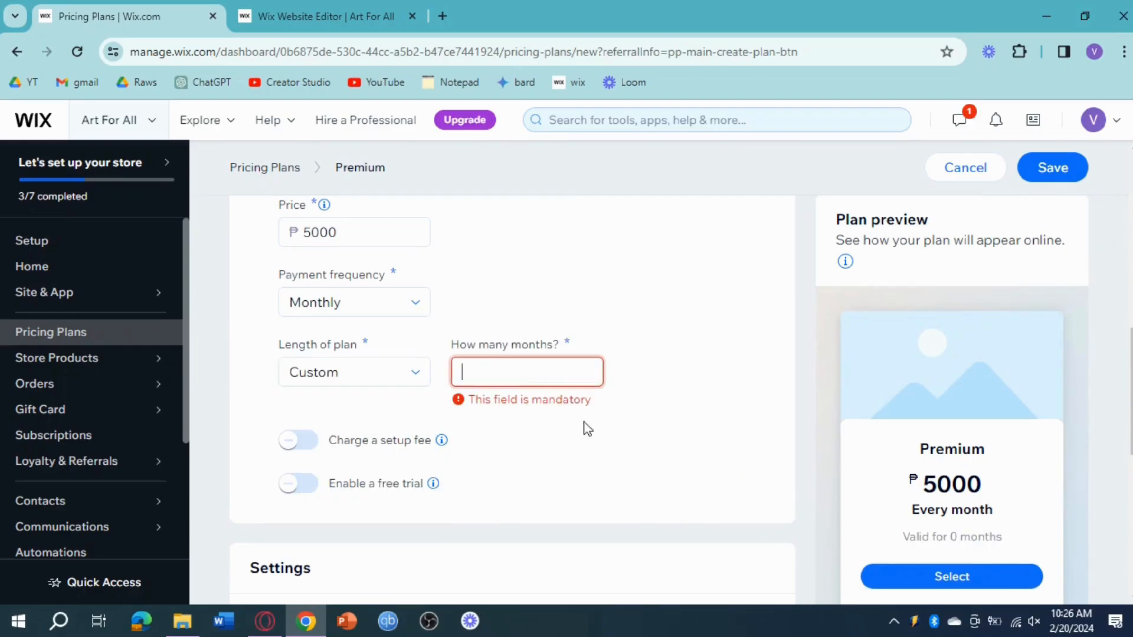
Step: Choose a preset length instead of Custom for the Premium plan and save the plan
click(367, 370)
click(371, 490)
click(1059, 174)
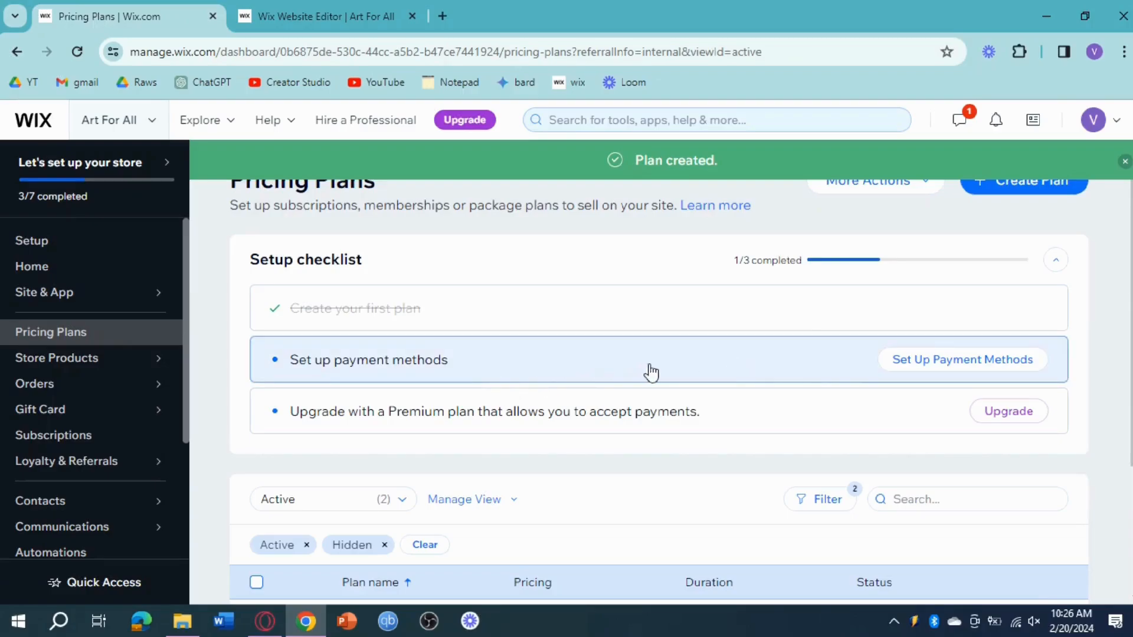
Step: Open the payment methods setup, dismissing the business location prompt, and look through the additional payment options
click(1029, 375)
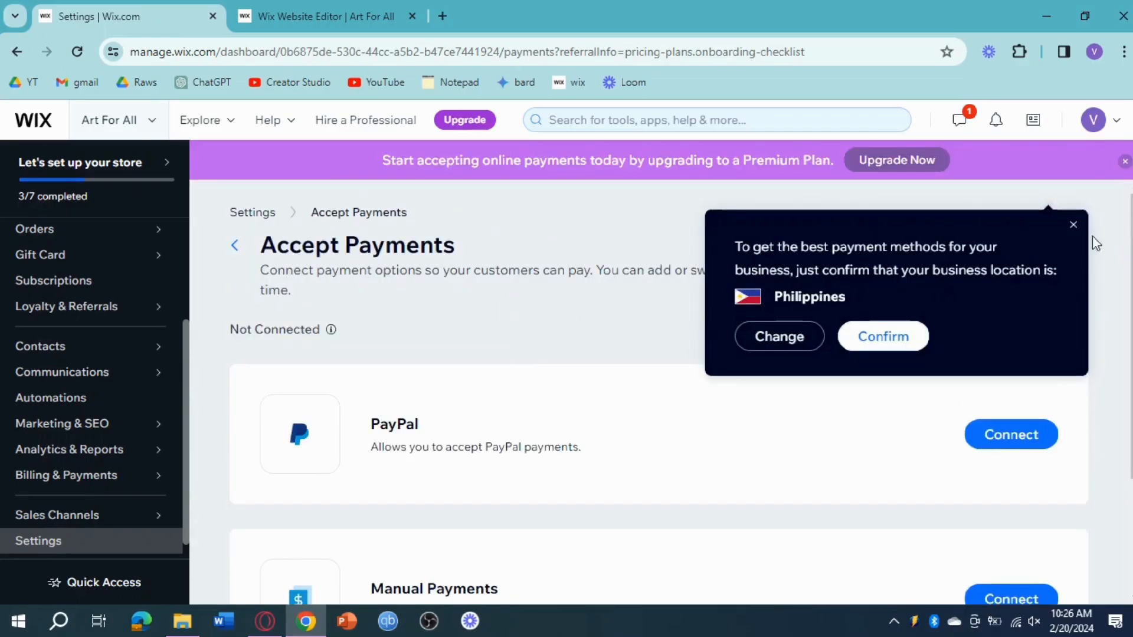
click(1073, 223)
scroll(777, 397, down, 3)
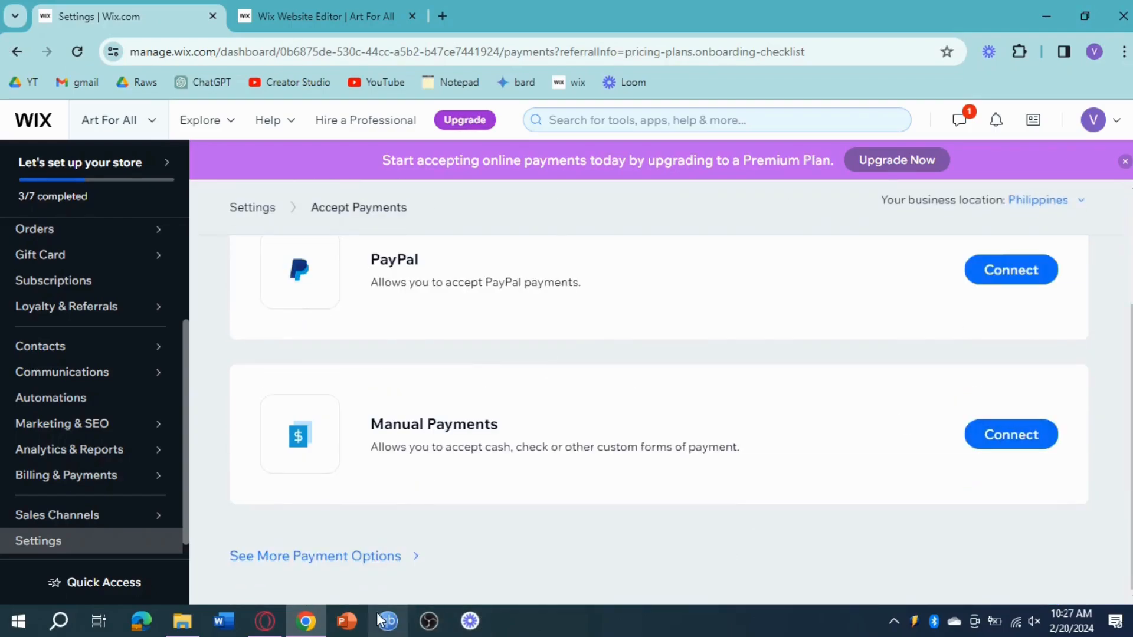
click(356, 558)
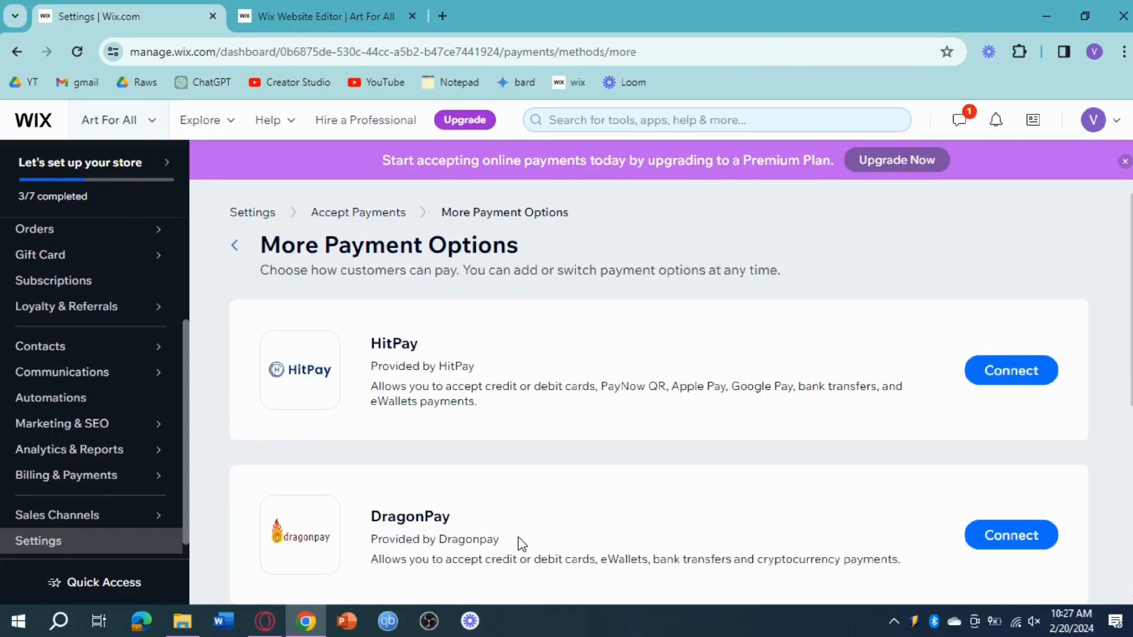
scroll(640, 405, down, 5)
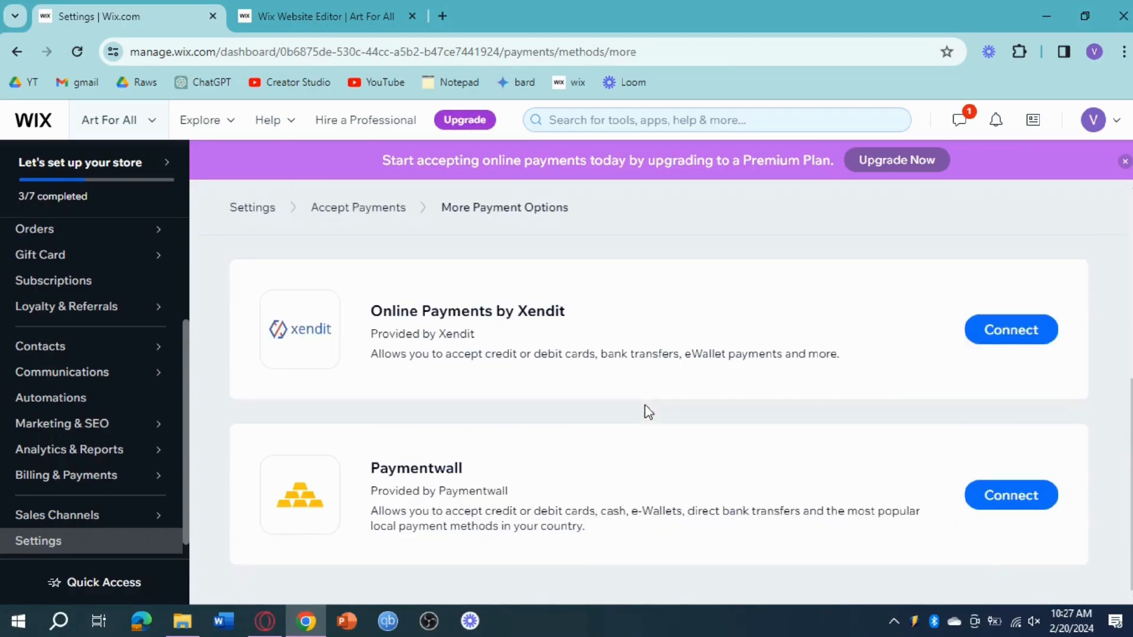